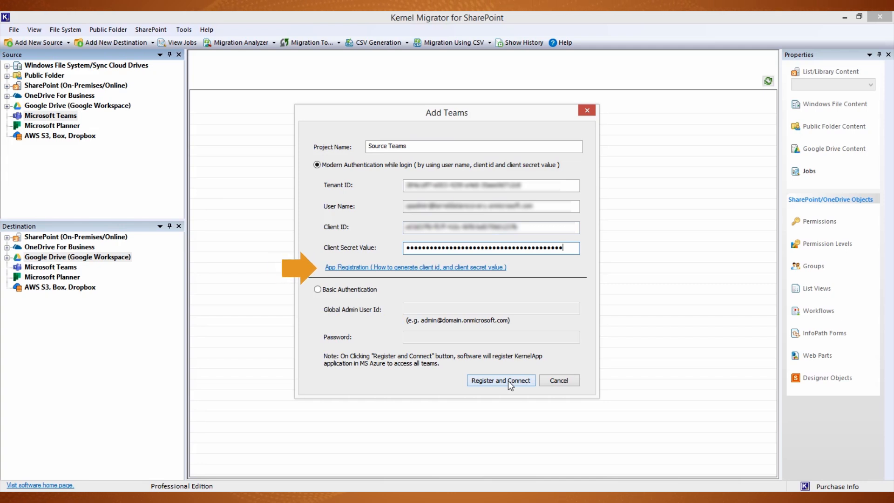
Step: Connect the Source Teams project and register a Microsoft Teams project named Destination Teams as the destination
left_click(508, 381)
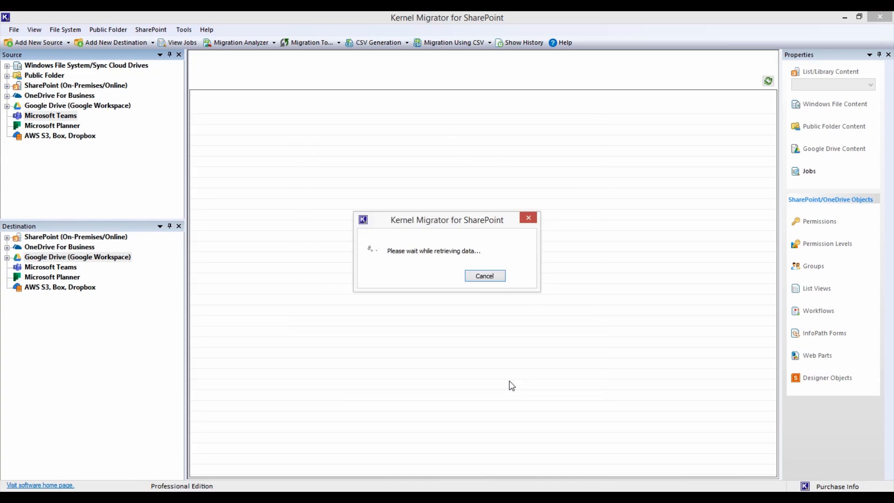
left_click(59, 270)
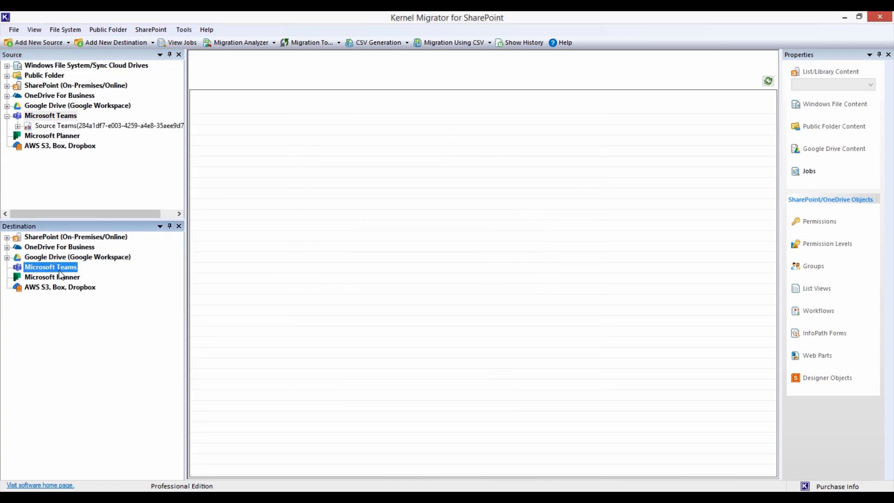
right_click(60, 274)
left_click(75, 277)
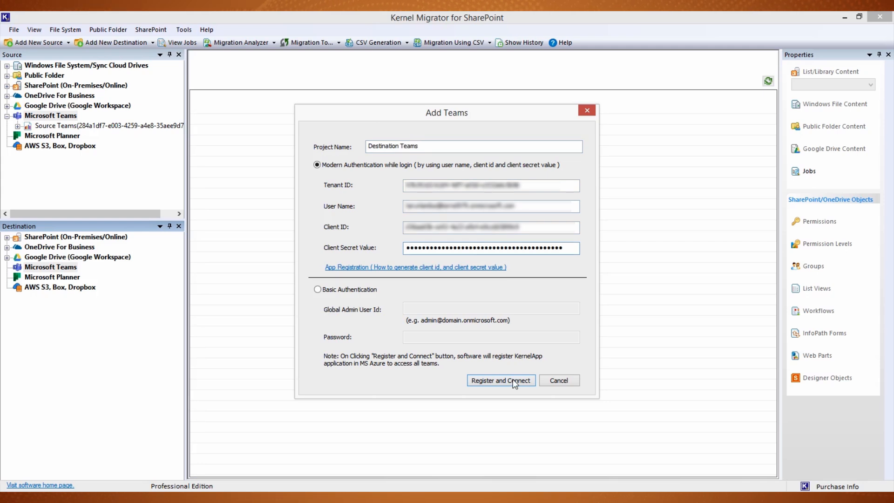
left_click(513, 379)
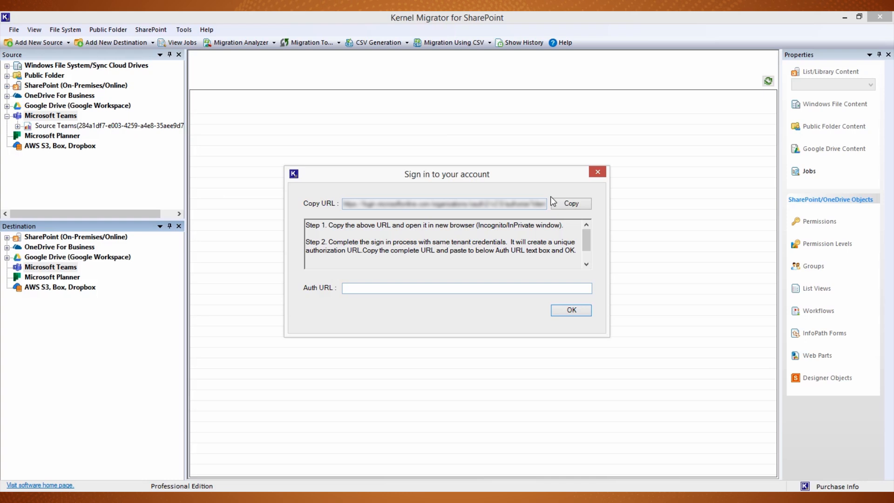
Step: Copy the account sign-in URL and open it in a Chrome Incognito window
left_click(570, 204)
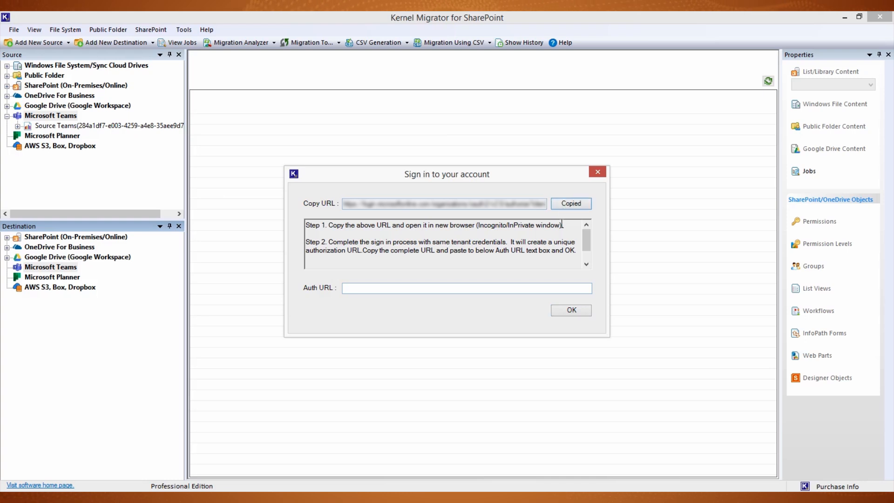
right_click(114, 498)
left_click(97, 434)
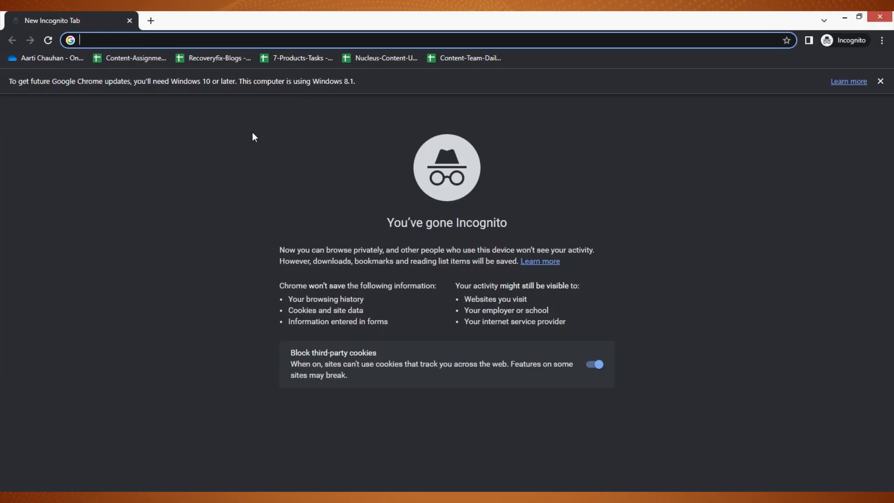
key("ctrl+v")
key("Return")
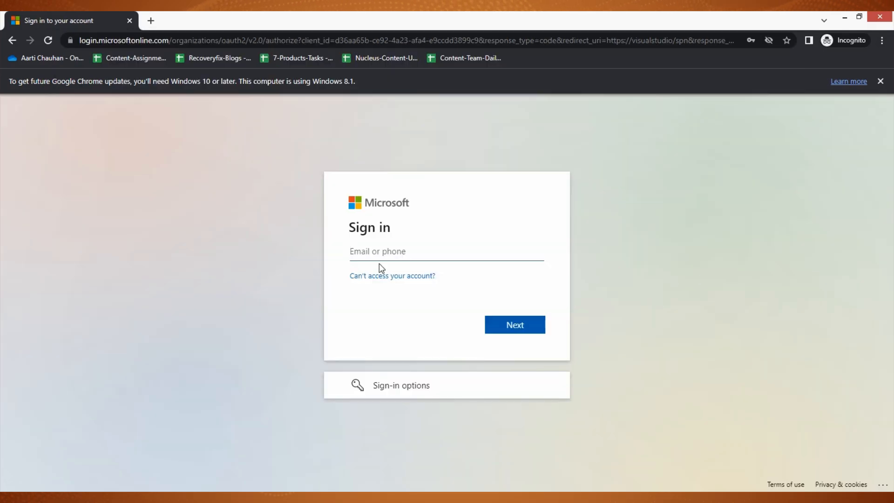
Step: Sign in to the Microsoft page with the destination tenant's account e-mail and password
key("ctrl+v")
left_click(525, 331)
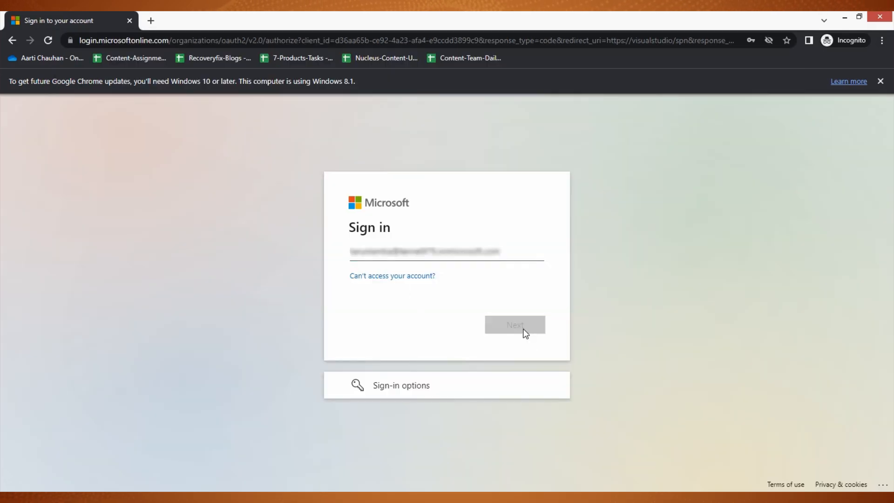
key("ctrl+v")
left_click(508, 343)
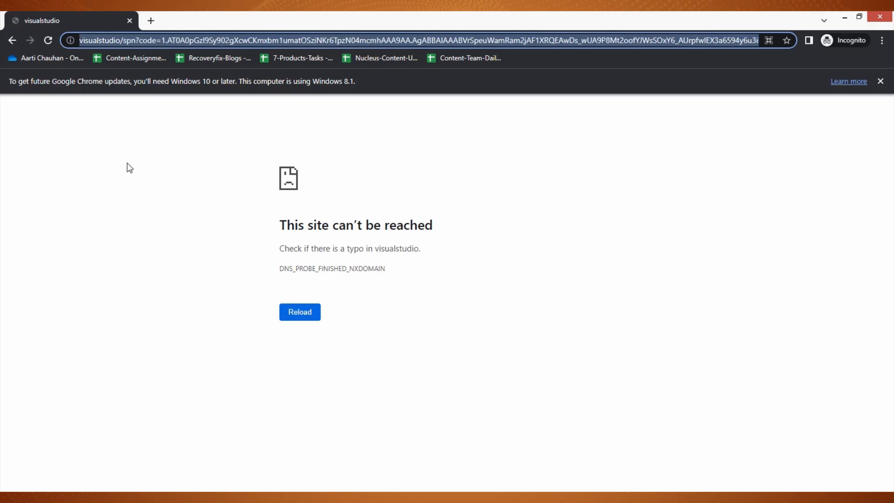
Step: Switch back to Kernel Migrator for SharePoint, paste the authorization URL as the Auth URL and confirm the sign-in
key("alt+Tab")
left_click(511, 289)
key("ctrl+v")
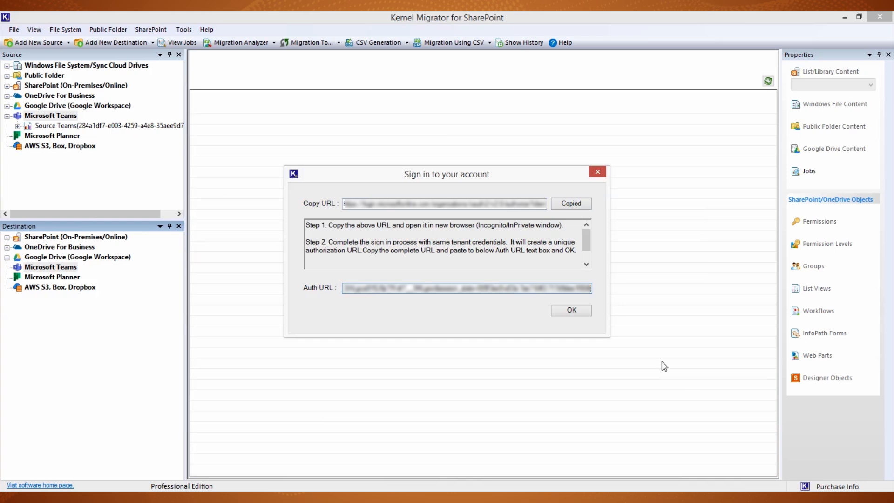
left_click(567, 311)
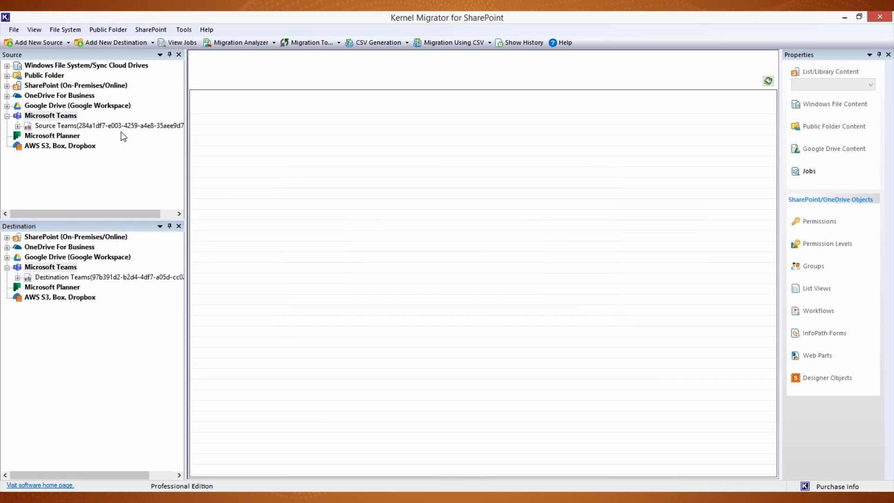
Step: Expand the teams under the Source Teams project and start a migration from its Teams node
double_click(29, 127)
left_click(48, 136)
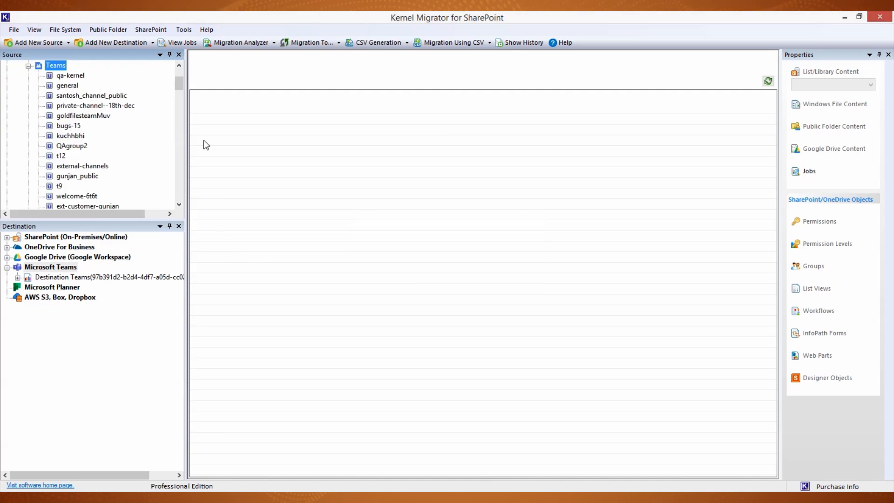
left_click_drag(182, 87, 181, 77)
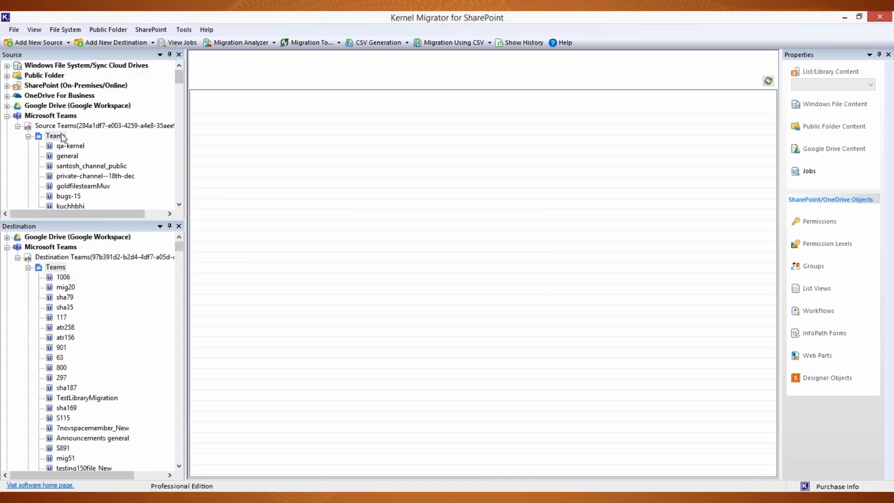
right_click(62, 138)
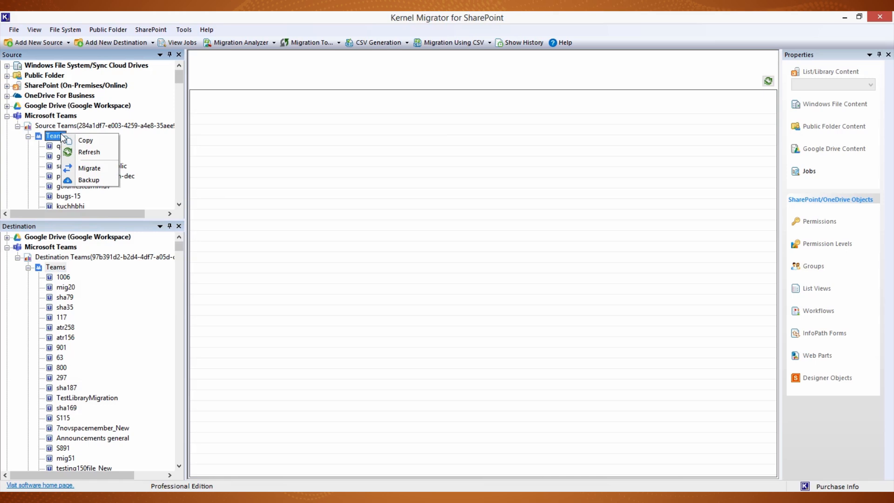
left_click(82, 170)
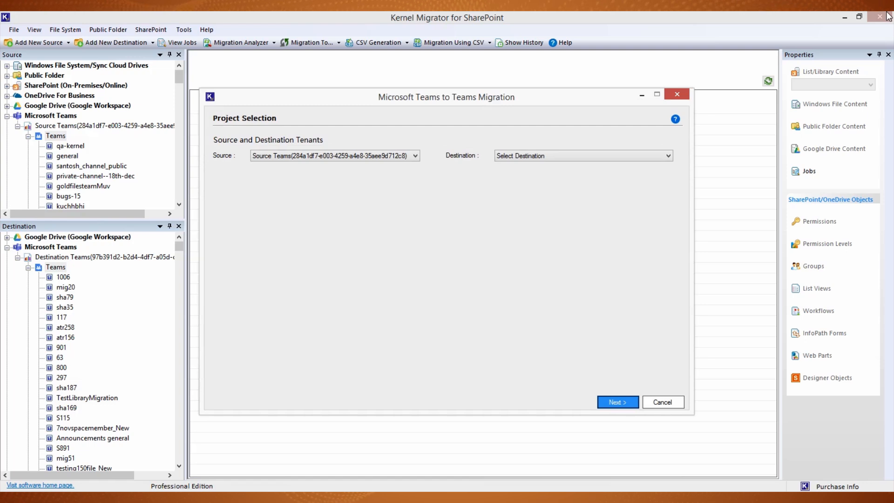
Step: Set Destination Teams as the destination tenant and proceed to the teams and groups mapping
left_click(641, 156)
left_click(642, 174)
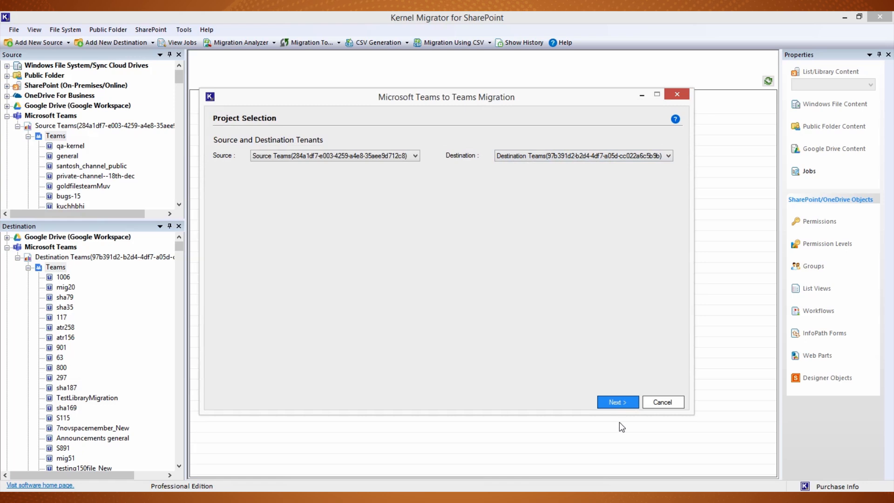
left_click(620, 404)
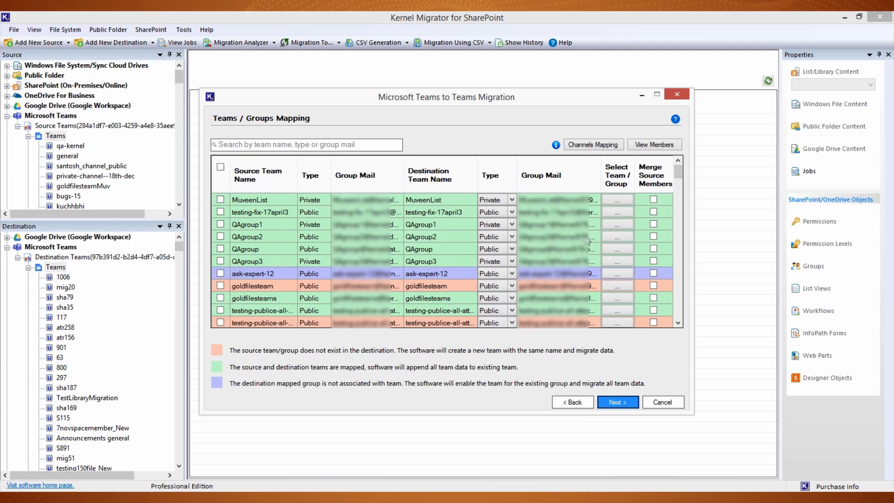
Step: Map the source team ask-expert-12 to the destination team sha35
left_click(617, 275)
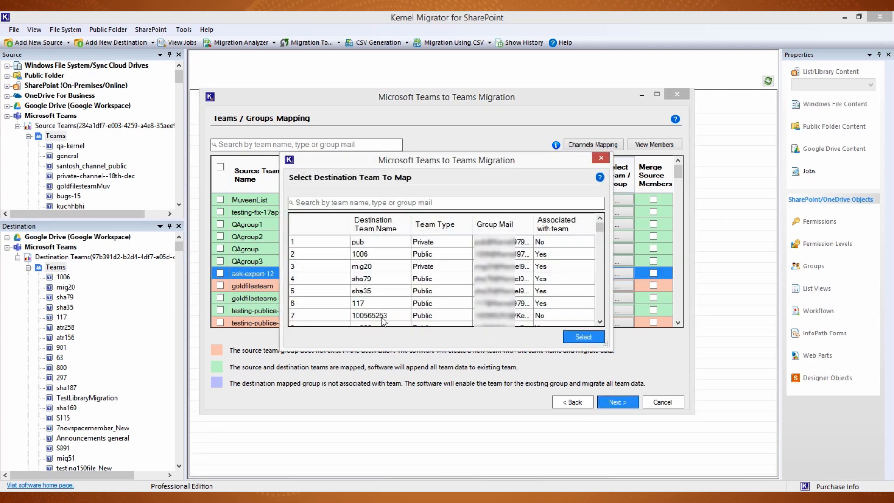
left_click(502, 292)
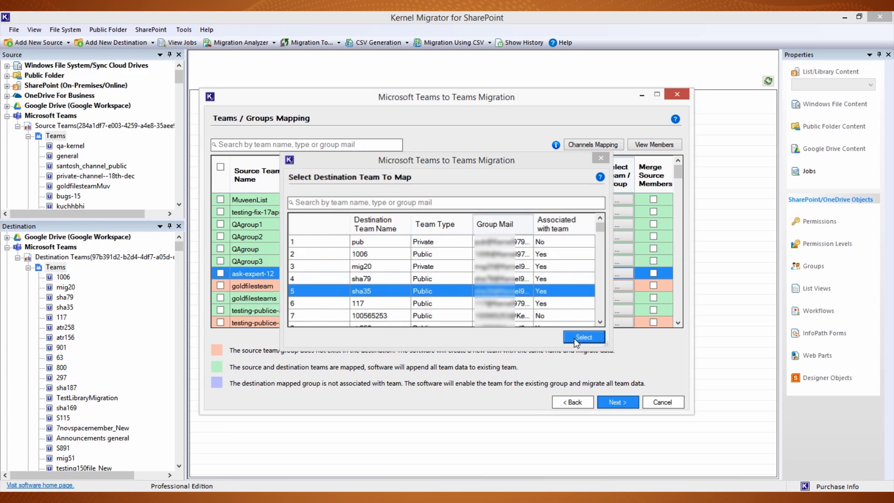
left_click(574, 337)
Step: In the channels mapping for QAgroup1, set the General channel's destination channel name to General123 and confirm
left_click(608, 145)
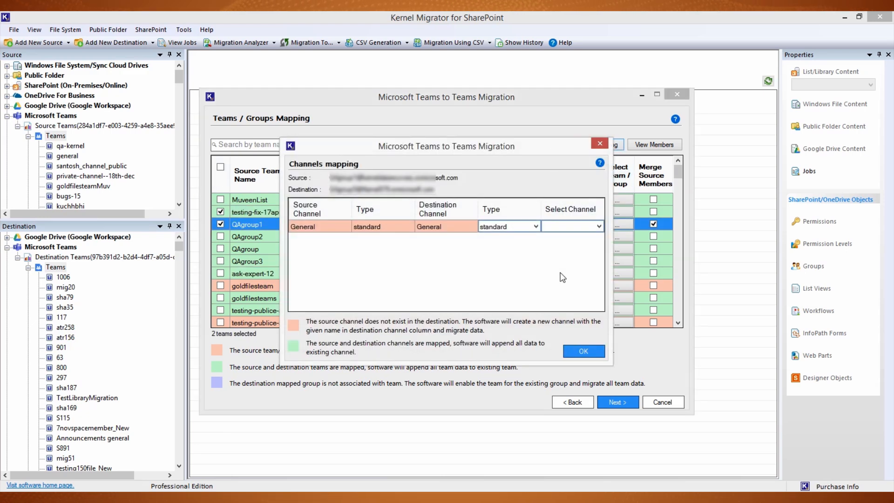
left_click(570, 225)
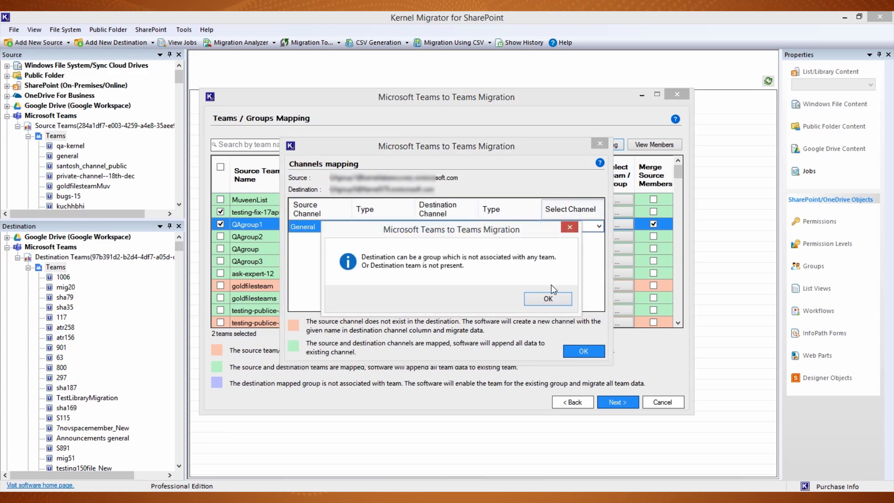
left_click(560, 299)
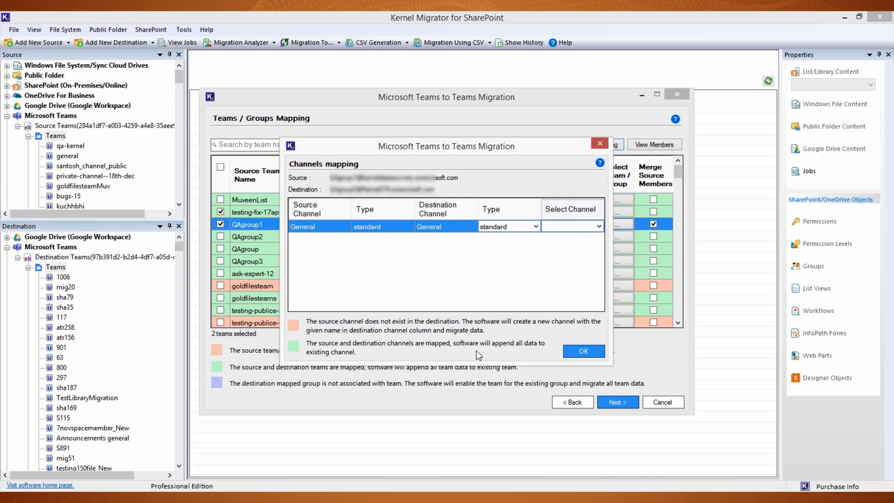
left_click(449, 228)
left_click(449, 227)
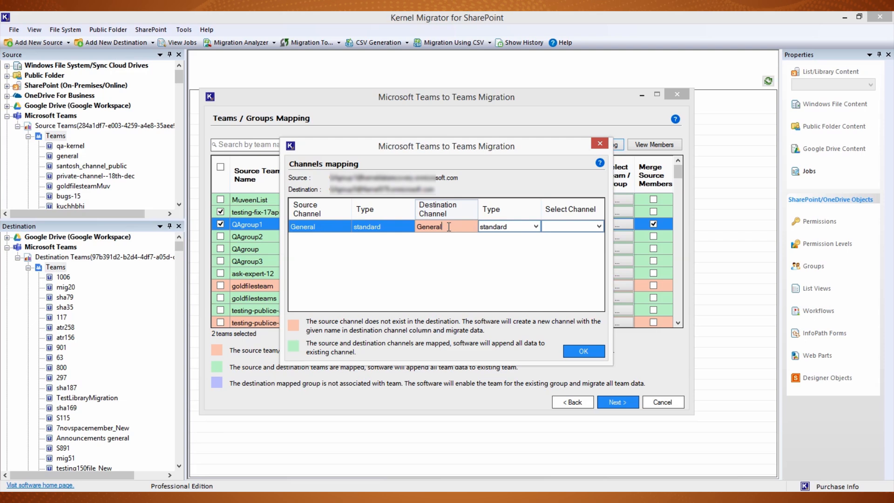
type("123")
left_click(569, 347)
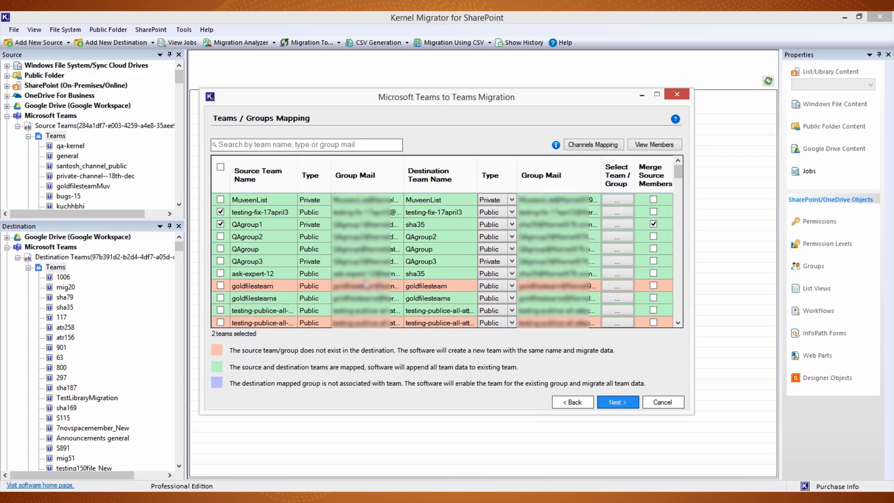
Step: Include ask-expert-12 in the migration and view its source and destination team members
left_click(221, 274)
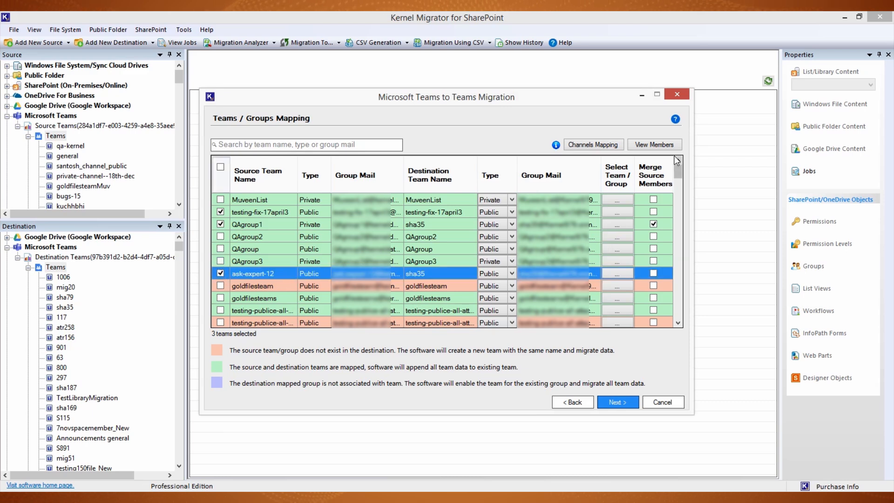
left_click(653, 145)
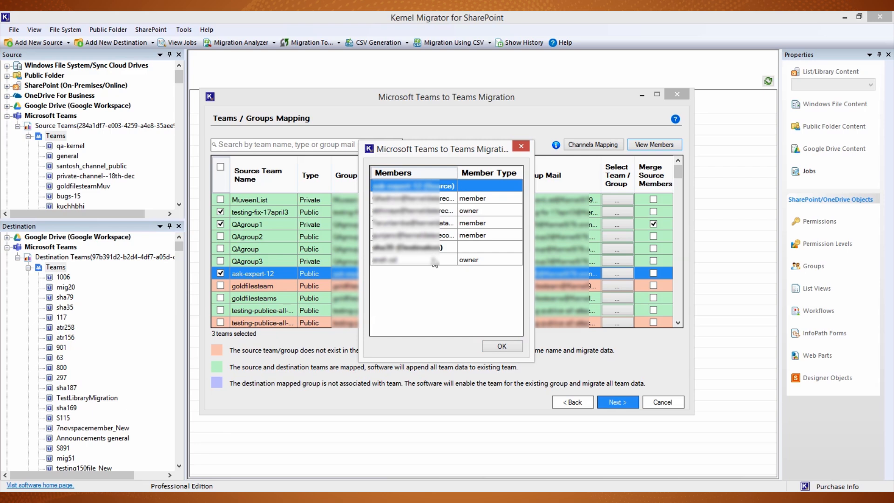
left_click(434, 247)
left_click(502, 346)
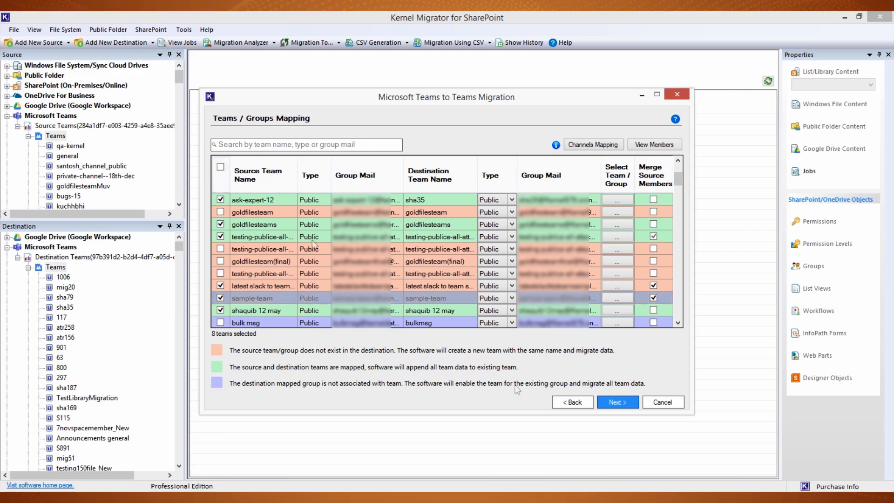
Step: Try the search filter on the team mapping list and proceed to the user mapping
left_click(320, 143)
type("taru")
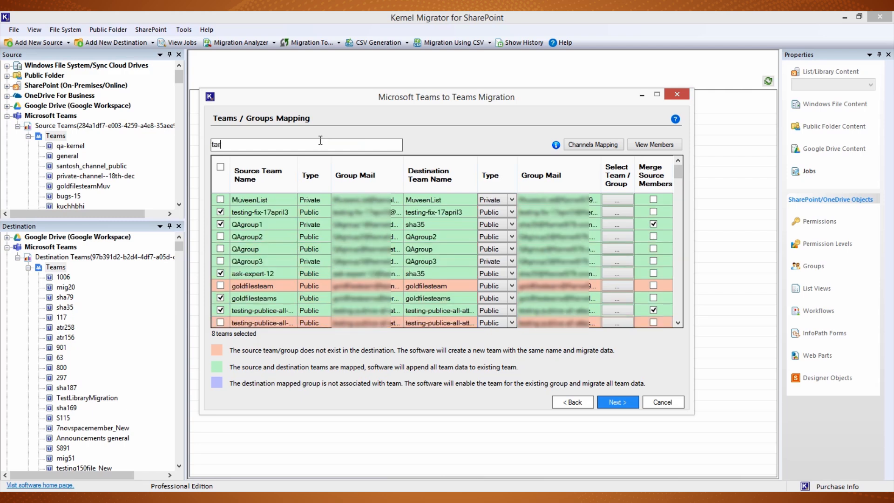
key("BackSpace")
scroll(271, 306, "down", 5)
left_click(622, 403)
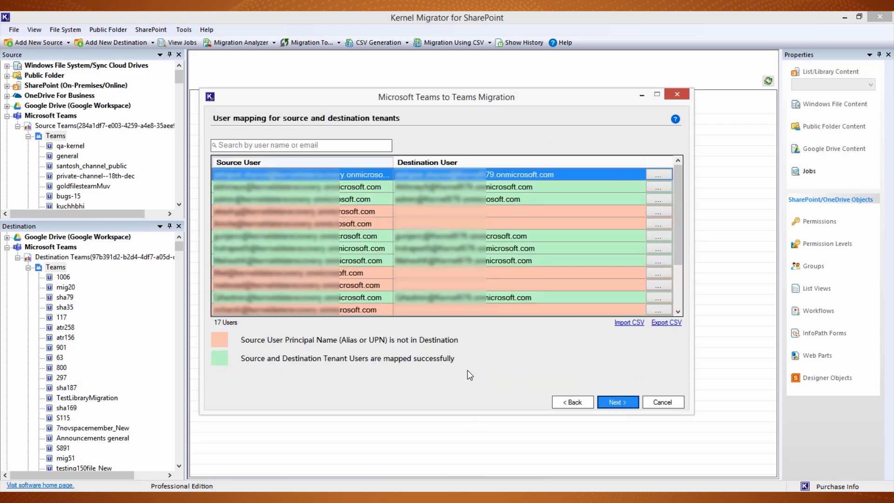
Step: Search the user mapping for a user by partial name, view the available destination users, and clear the search
left_click(316, 140)
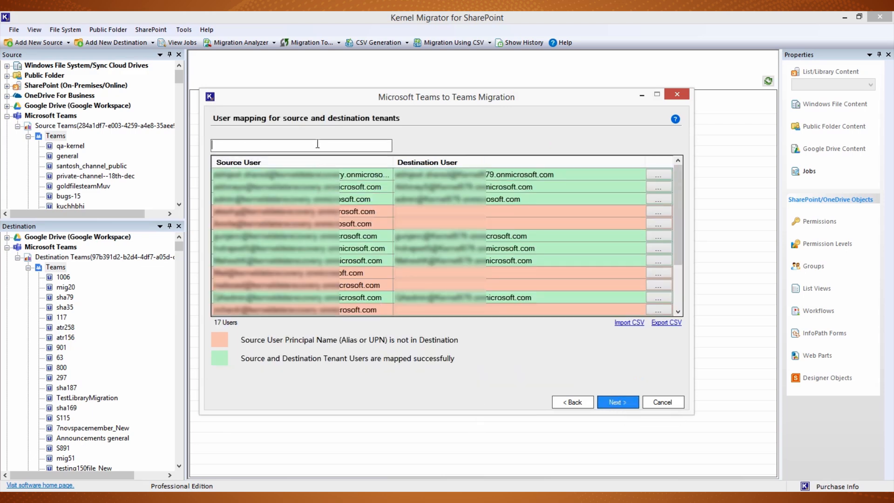
type("gunj")
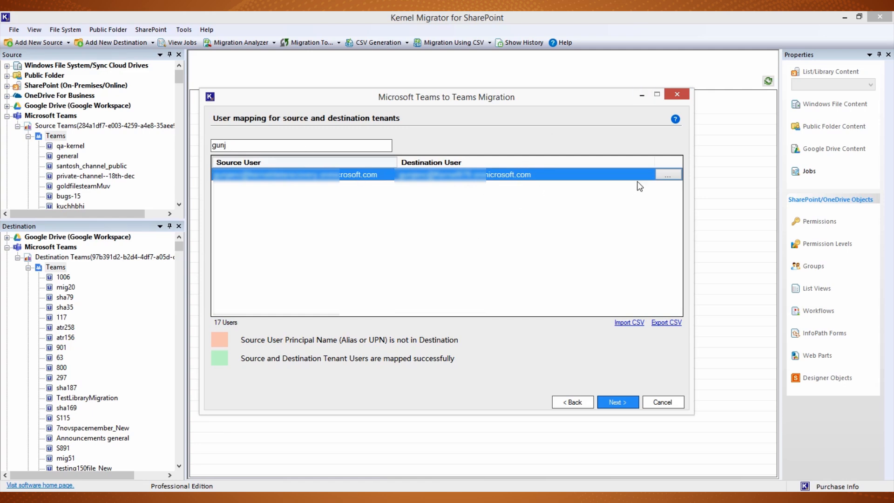
left_click(665, 176)
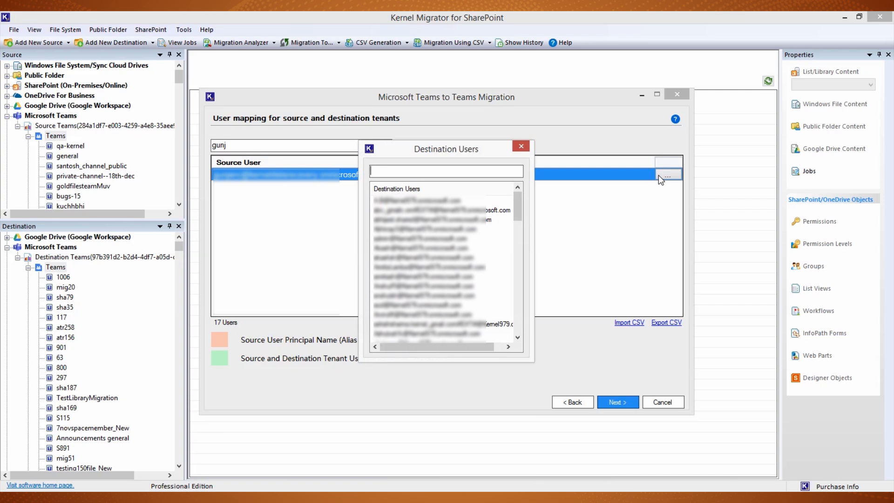
left_click(520, 148)
left_click_drag(234, 142, 176, 123)
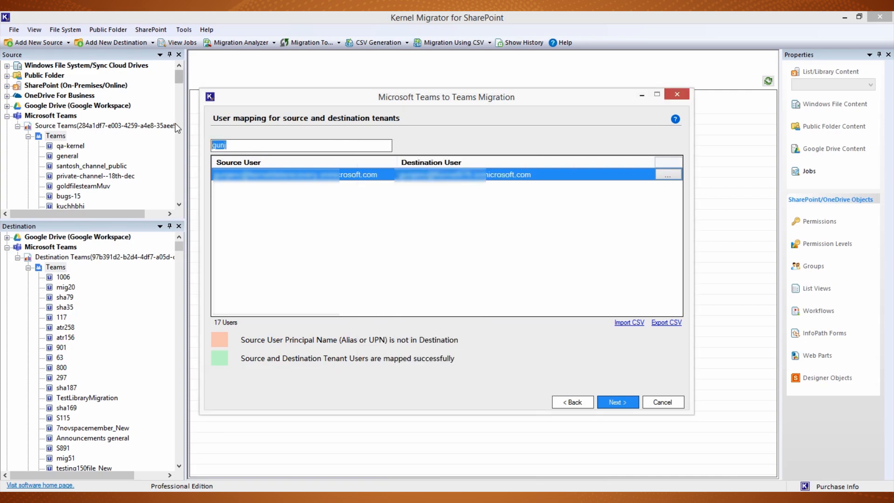
key("BackSpace")
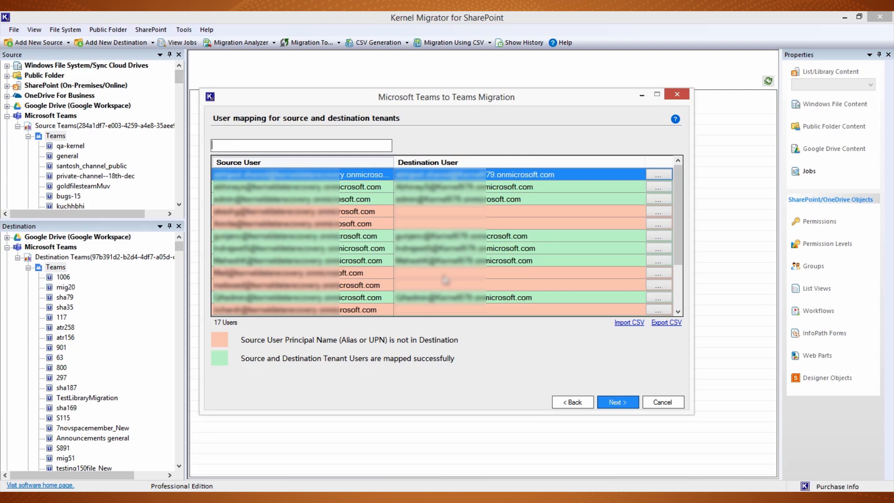
Step: Select an unmapped source user, and view the CSV import and export dialogs of the user mapping, cancelling both
left_click(499, 285)
left_click(653, 278)
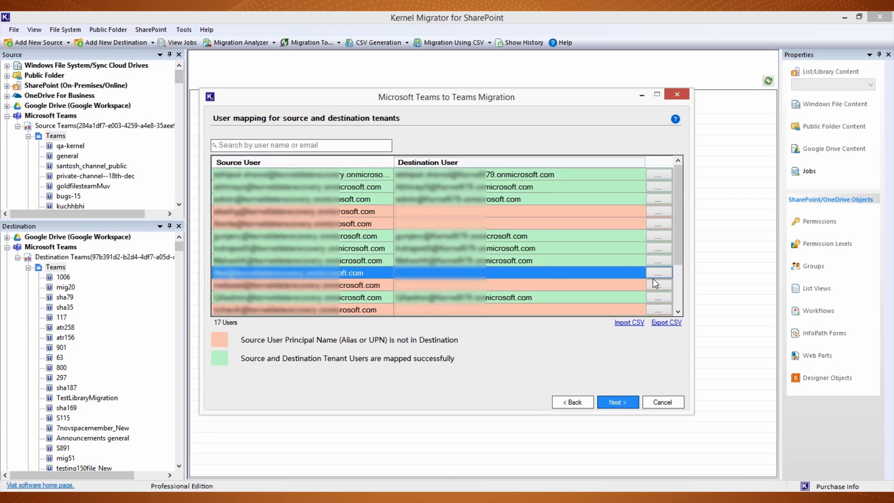
left_click(628, 322)
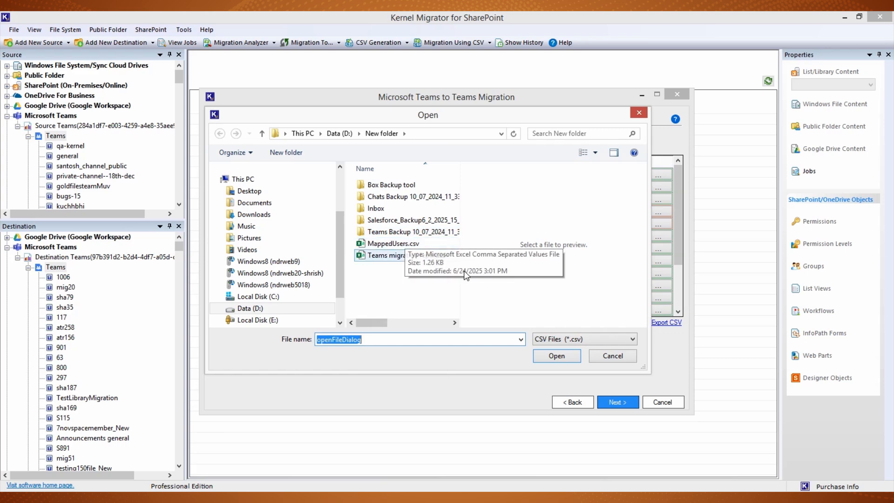
left_click(601, 357)
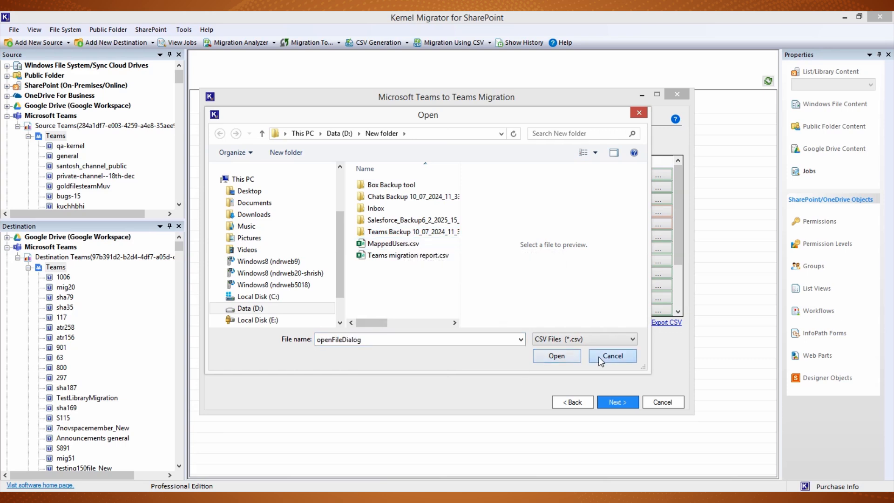
left_click(666, 323)
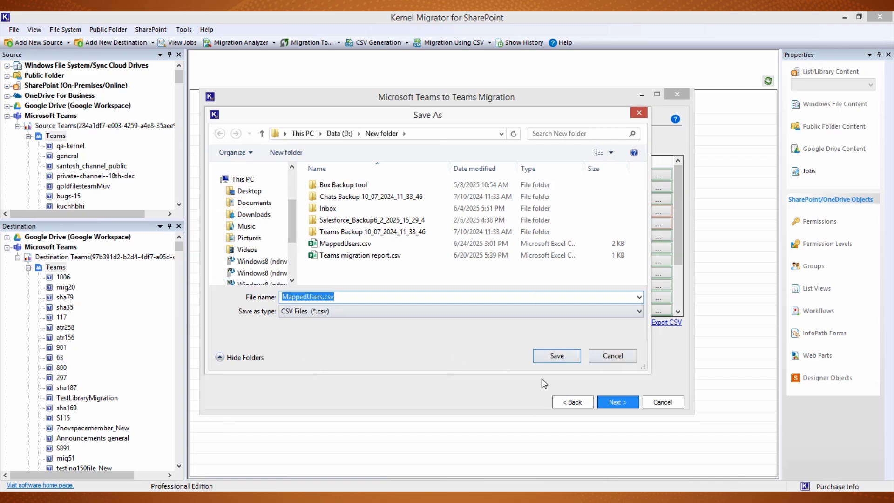
left_click(604, 356)
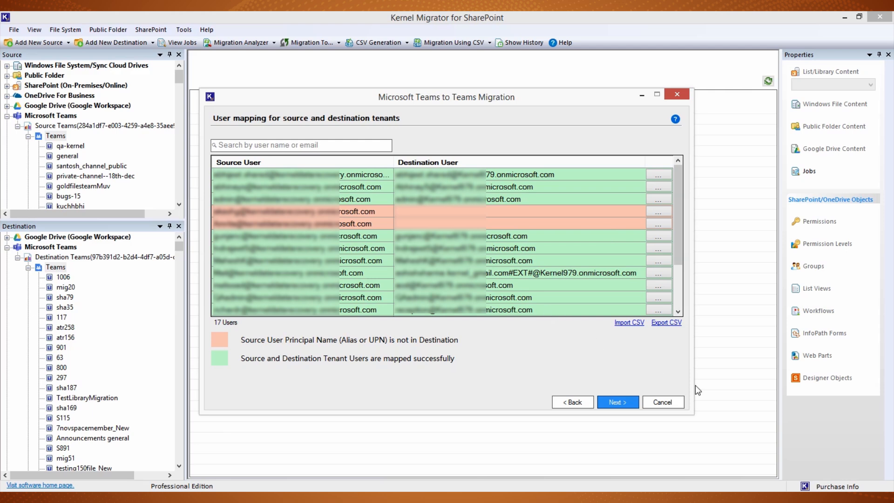
Step: Proceed from the user mapping to the filters, accepting that some users are not mapped
left_click(627, 401)
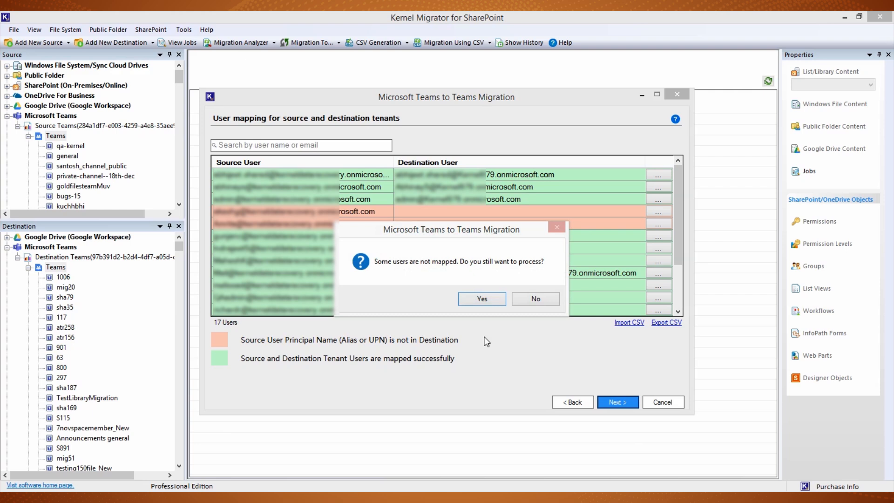
left_click(482, 300)
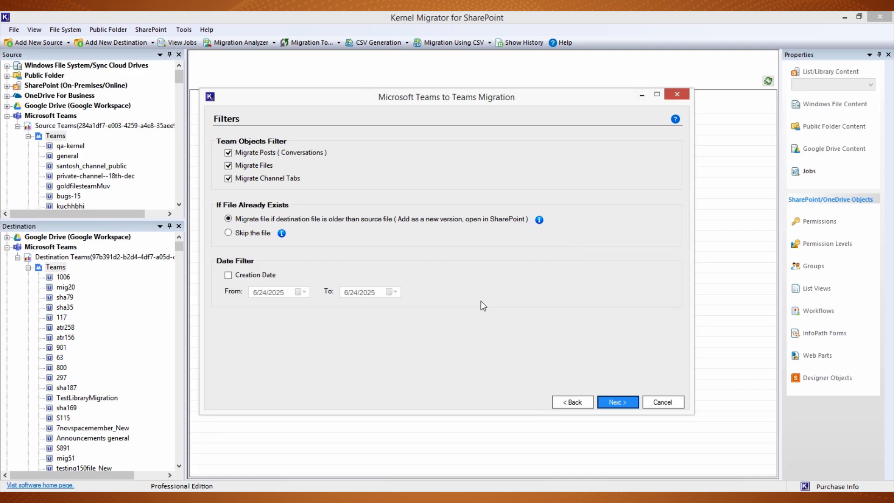
Step: Exclude channel tabs, enable the Creation Date filter, and run the Teams migration to completion
left_click(238, 179)
left_click(238, 276)
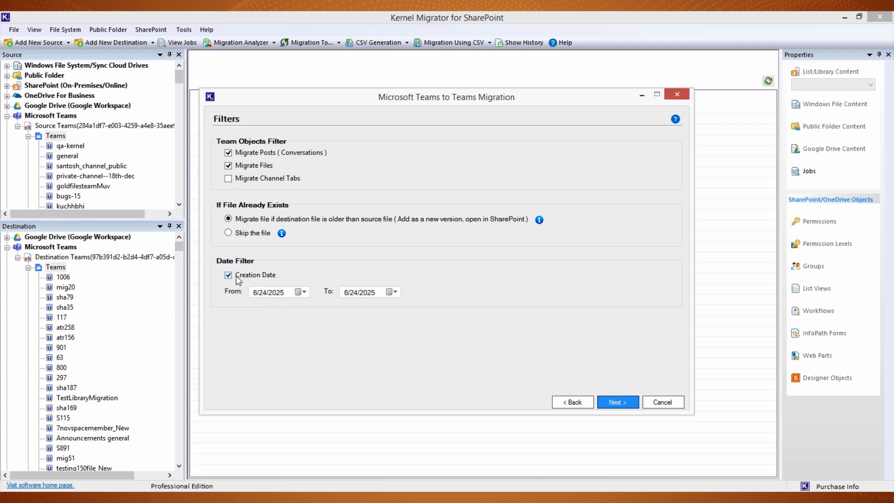
left_click(615, 404)
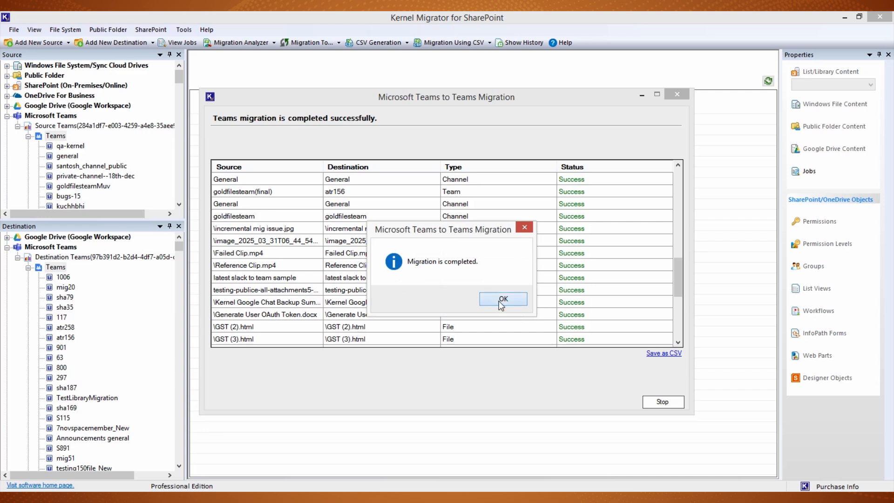
left_click(501, 305)
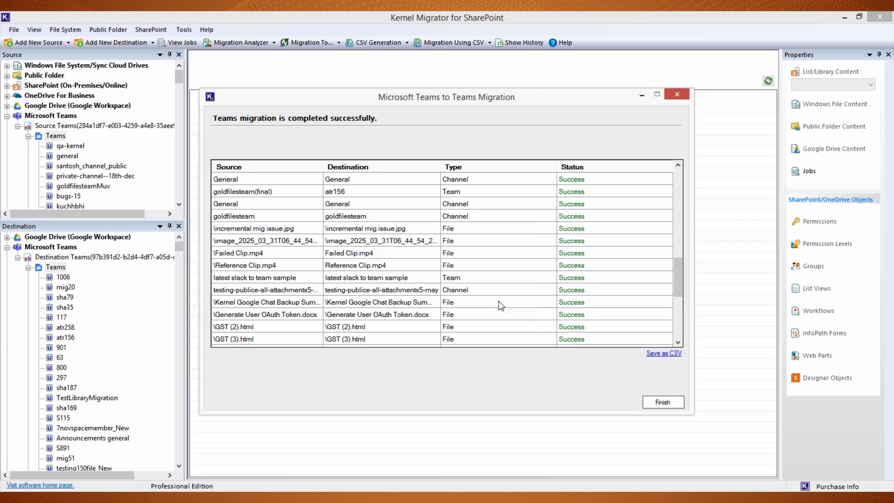
Step: Save the migration report as a CSV file named "export report" and exit the migration wizard
left_click(655, 354)
type("exp")
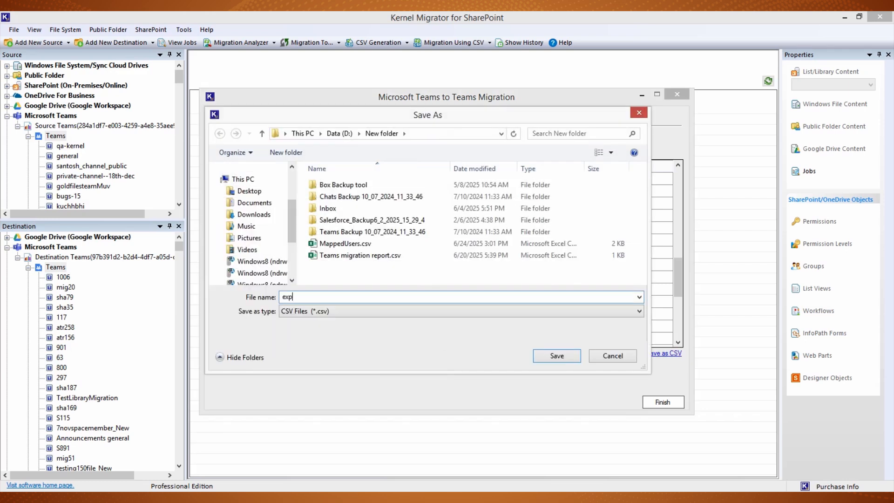
type("ort report")
key("Return")
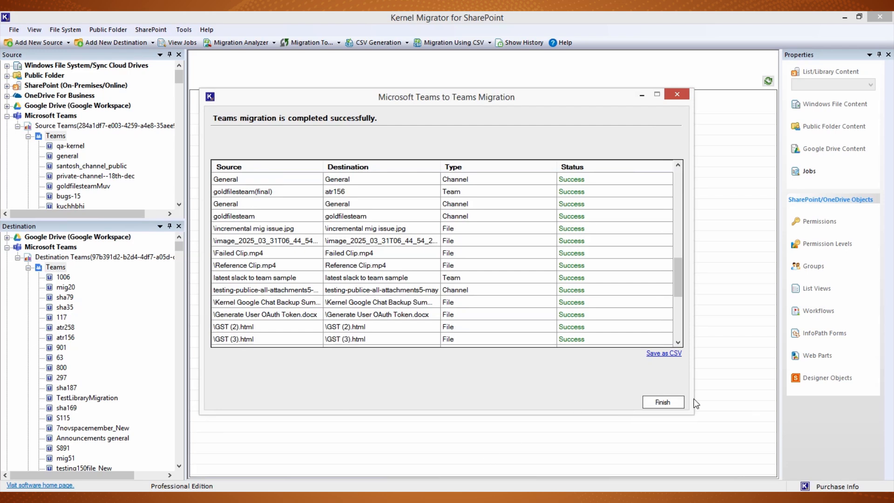
left_click(673, 403)
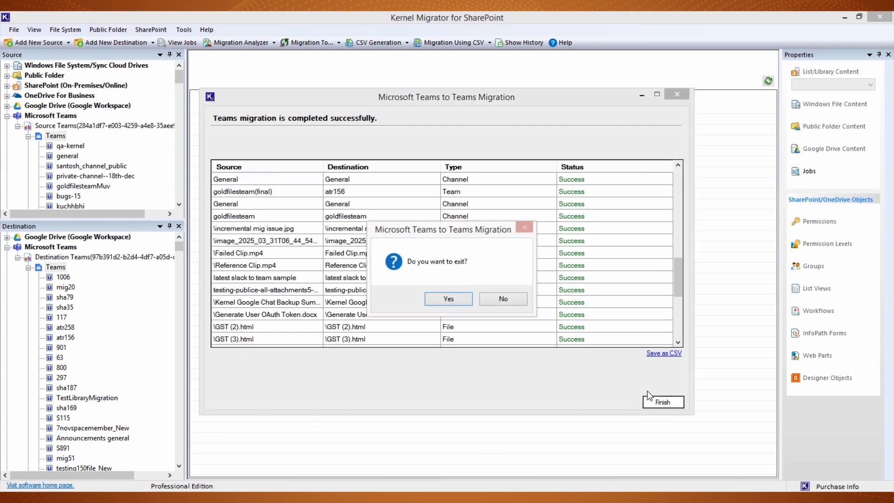
left_click(449, 303)
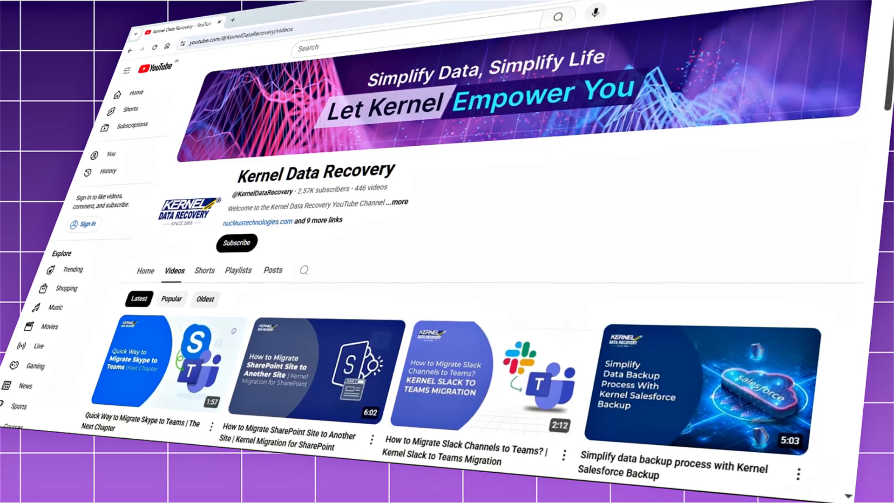
left_click_drag(891, 28, 878, 136)
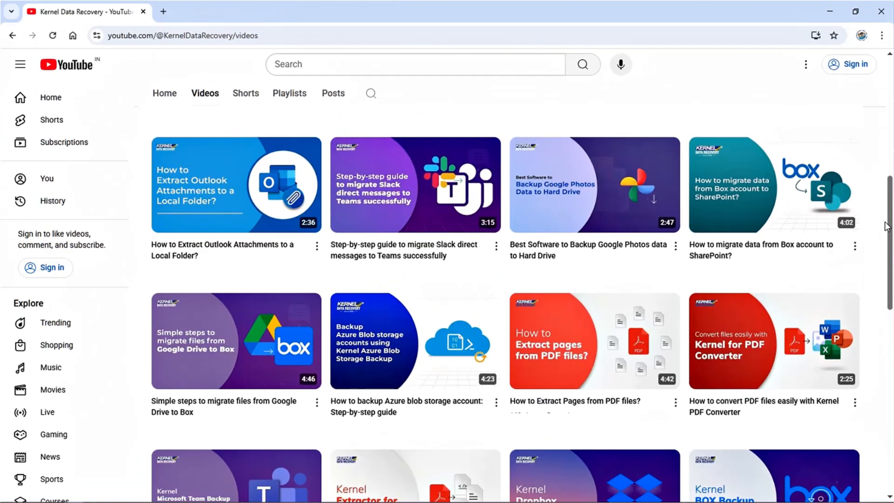
left_click_drag(887, 226, 891, 108)
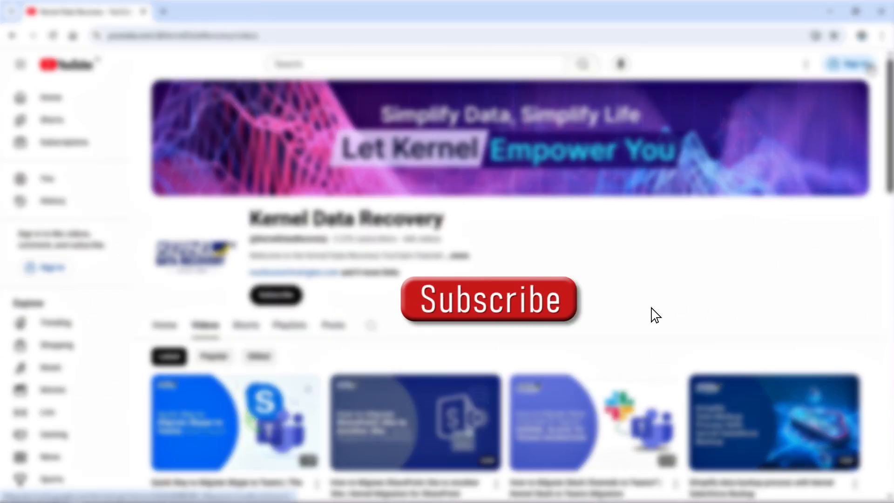